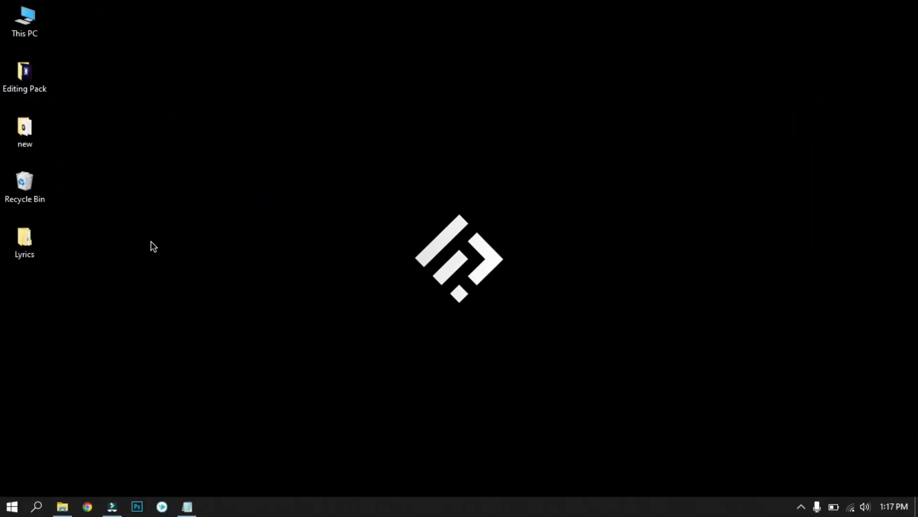
- Extract Lyric video files.zip in the Lyrics folder after entering the archive password
double_click(38, 242)
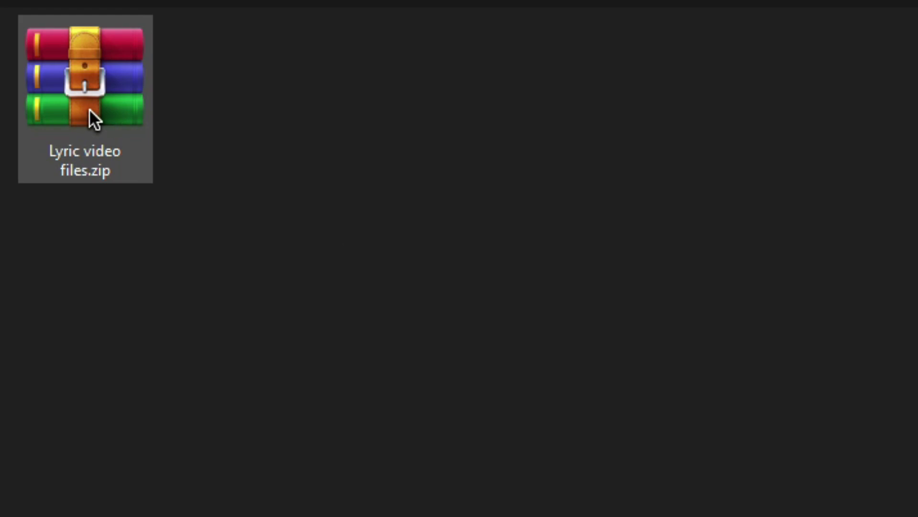
right_click(89, 110)
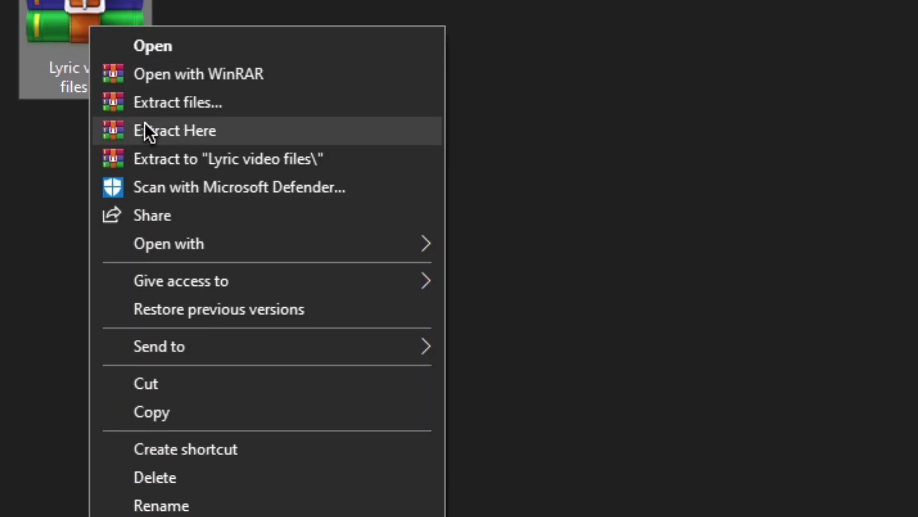
click(144, 134)
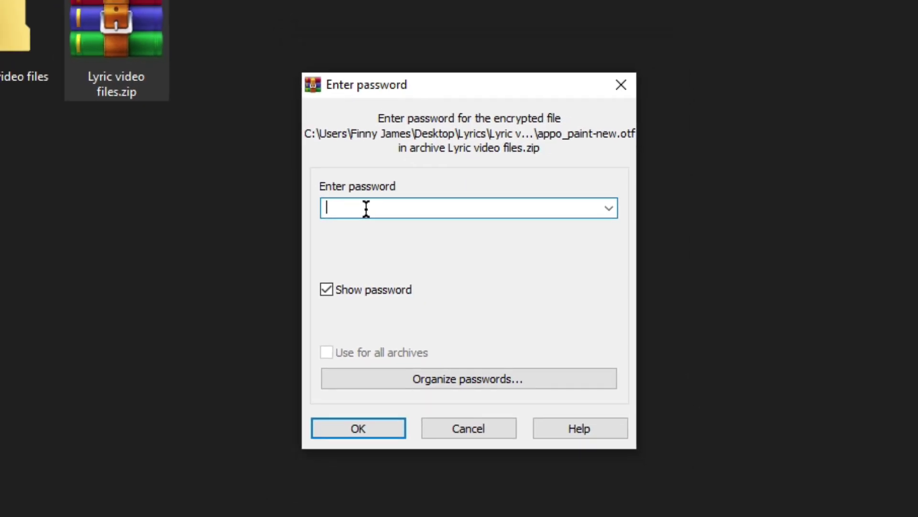
text(FJCREATION@22)
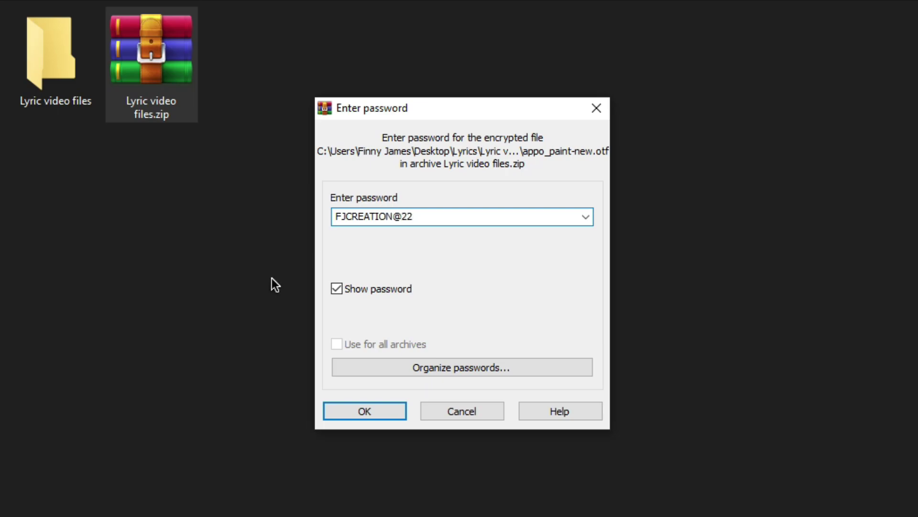
click(352, 406)
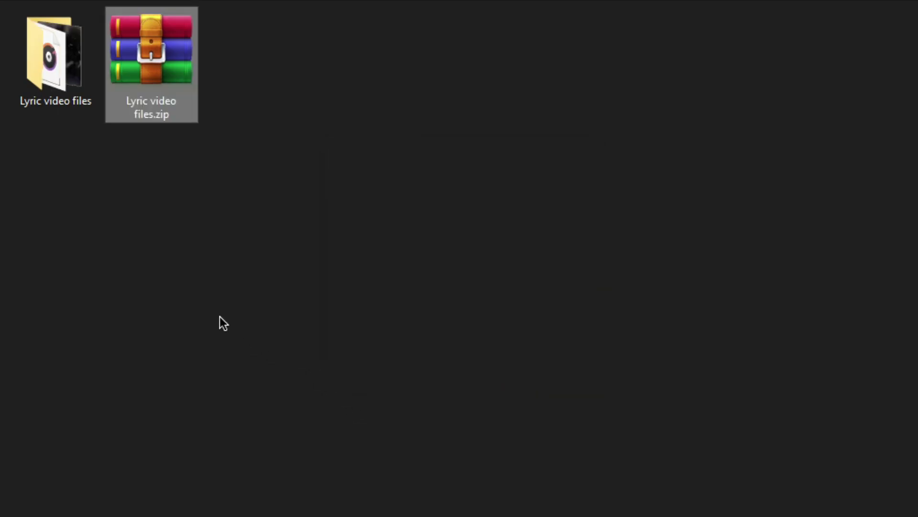
- Import the Axollo - Silence song and production ID_4211321 clip, placing the song on audio track 1
double_click(47, 91)
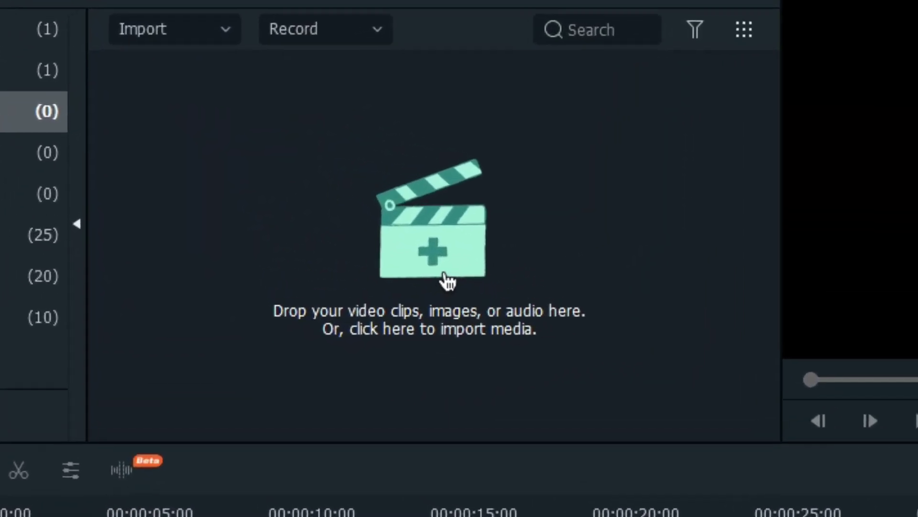
click(329, 175)
key(Return)
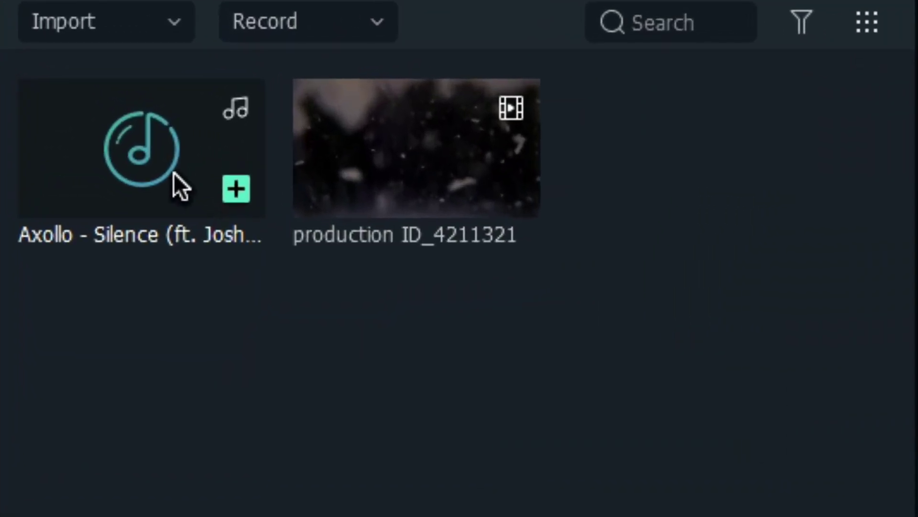
mouse_move(174, 174)
mouse_down()
mouse_move(176, 337)
mouse_move(142, 354)
mouse_up()
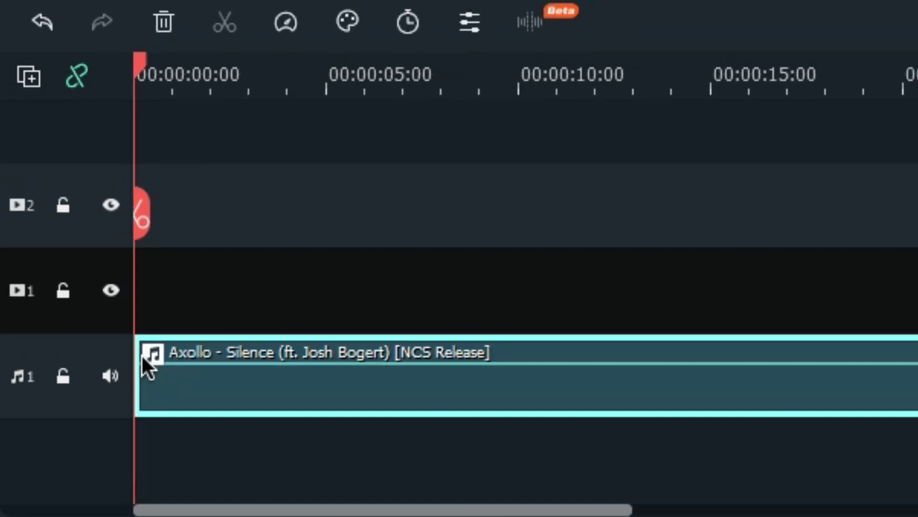
- Add timeline markers at each lyric line through roughly the first 30 seconds
drag(302, 116, 110, 318)
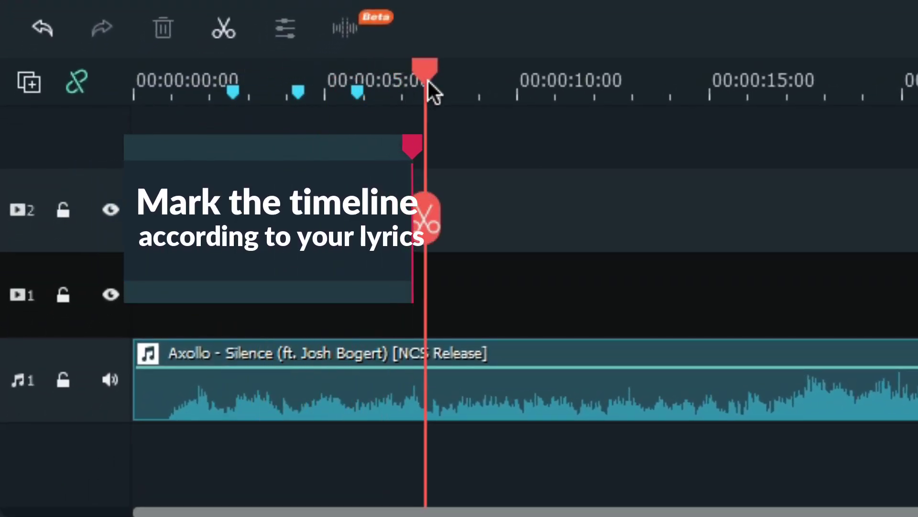
key(m)
mouse_move(477, 76)
mouse_down()
mouse_move(655, 73)
mouse_move(810, 98)
mouse_move(788, 104)
mouse_up()
key(m)
key(m)
key(ctrl+m)
key(ctrl+m)
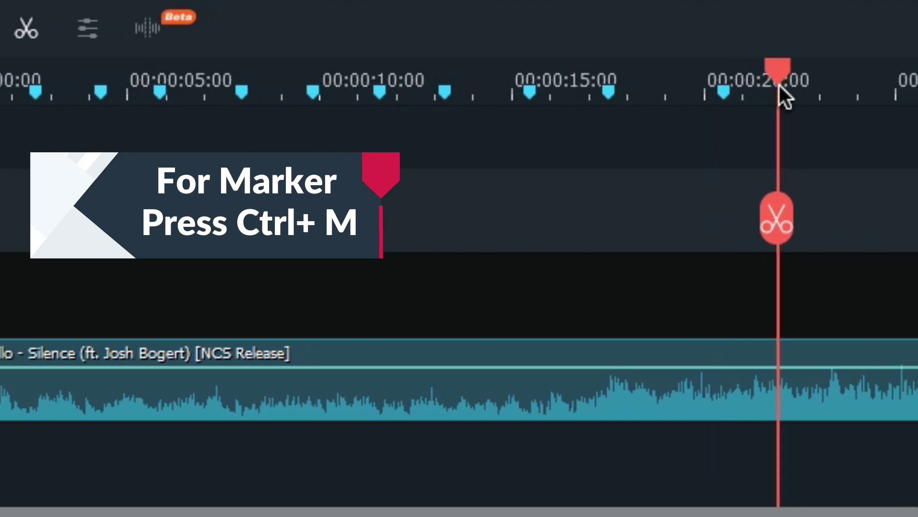
key(ctrl+m)
key(ctrl+m)
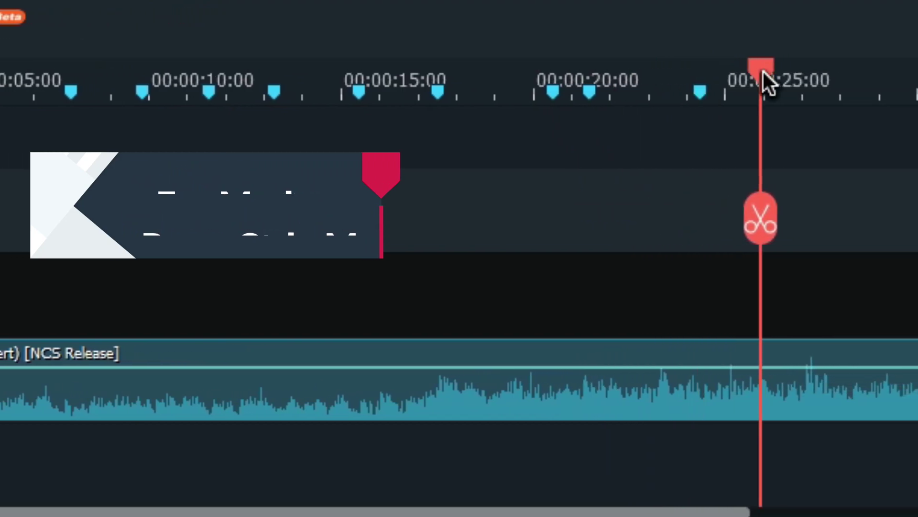
mouse_move(788, 105)
mouse_down()
mouse_move(649, 70)
mouse_move(680, 85)
mouse_move(587, 86)
mouse_up()
key(ctrl+m)
key(ctrl+m)
key(ctrl+m)
key(ctrl+m)
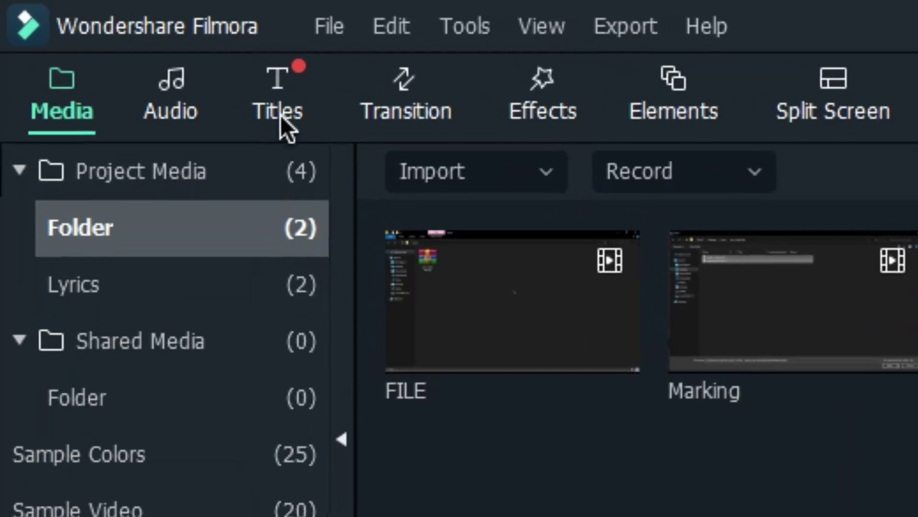
- Place a Default Title clip at the start of the first video track
click(211, 87)
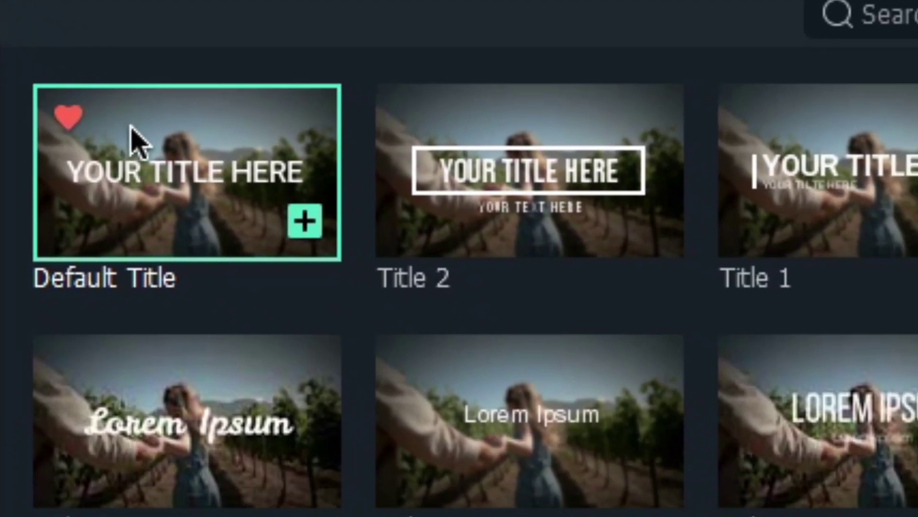
drag(188, 143, 353, 234)
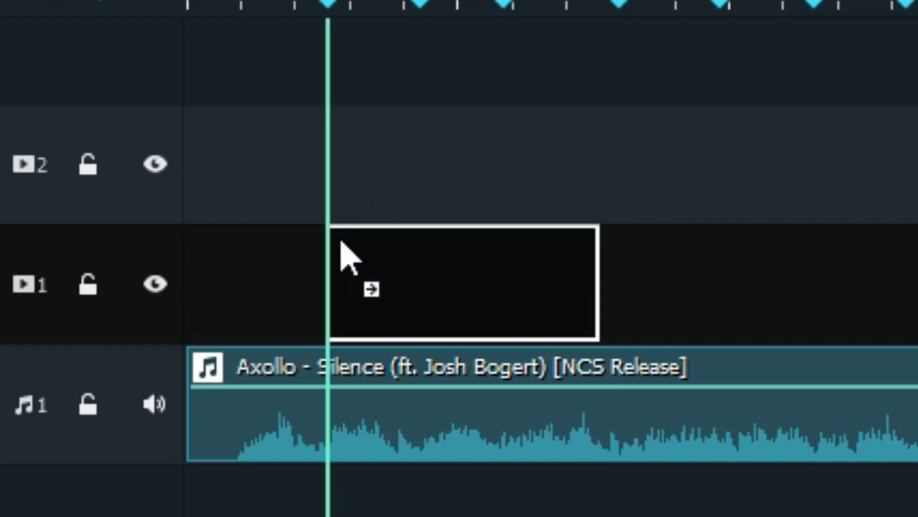
drag(341, 241, 339, 238)
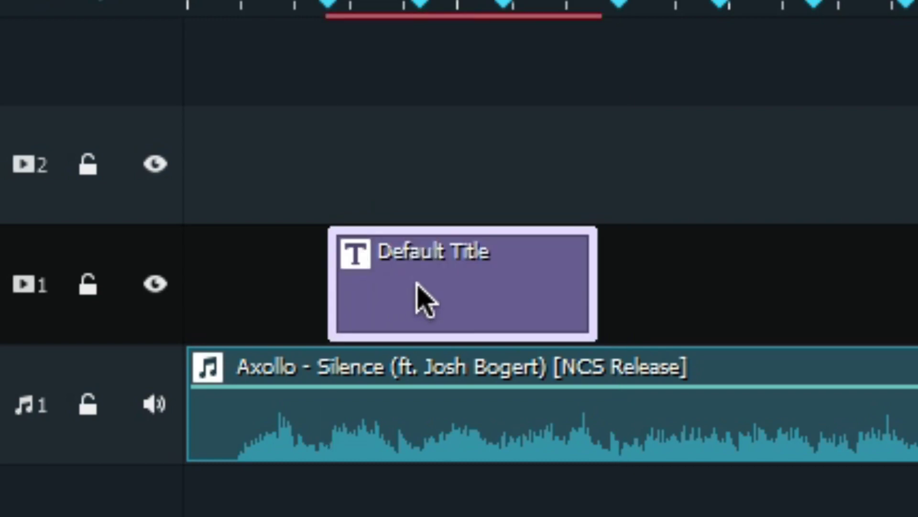
- Set the title's font to appopaint-Regular at size 60
double_click(445, 302)
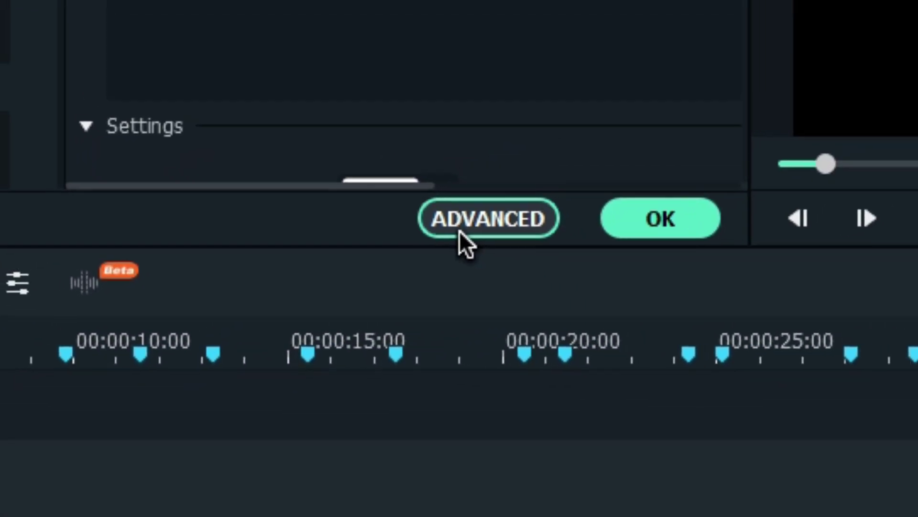
click(581, 166)
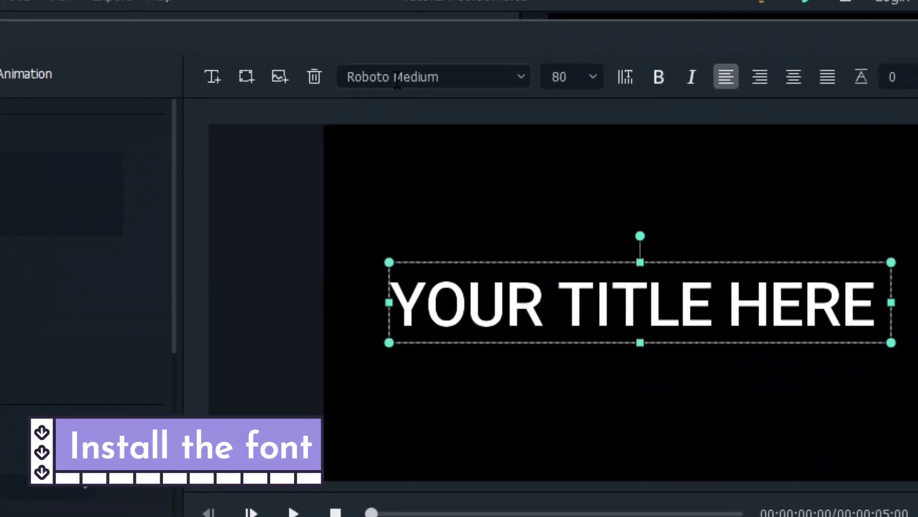
click(396, 78)
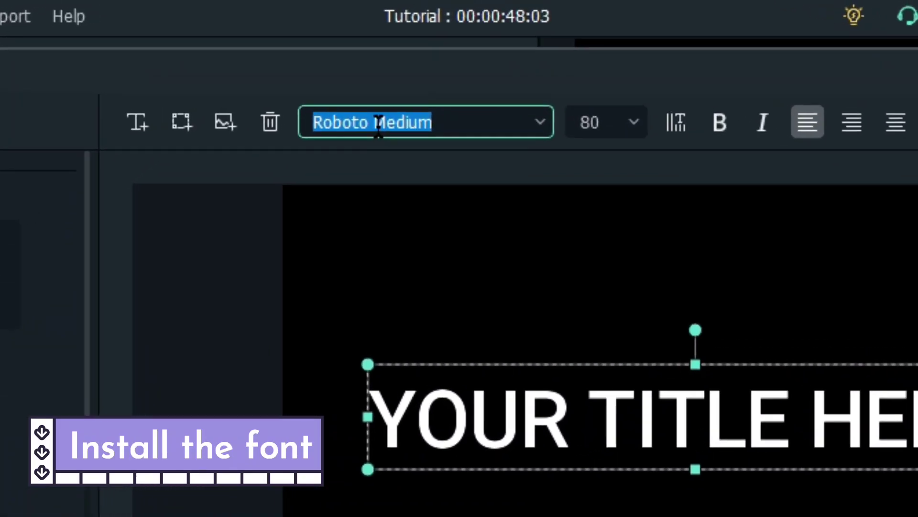
text(appopaint-Regular)
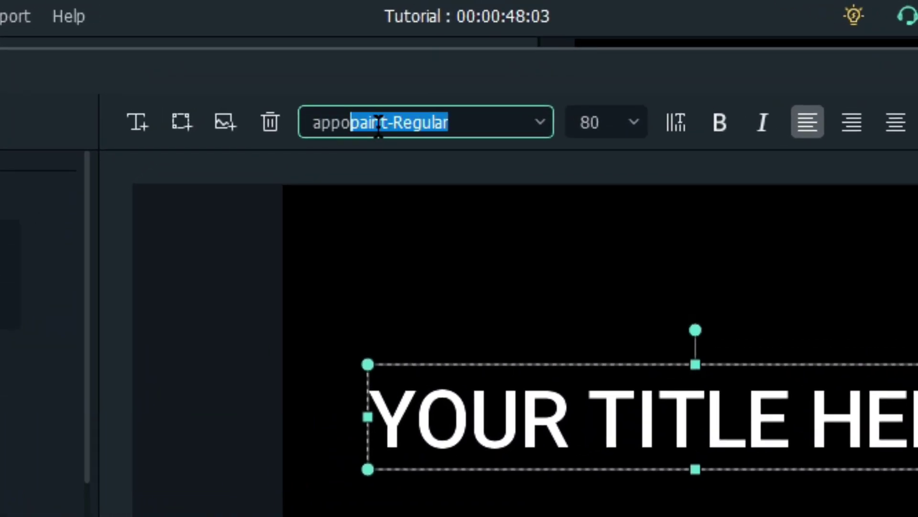
key(Return)
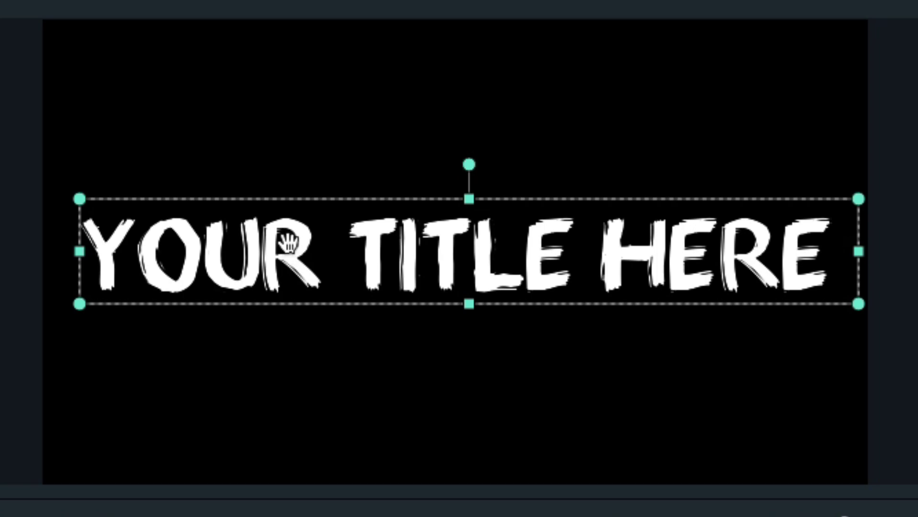
double_click(370, 24)
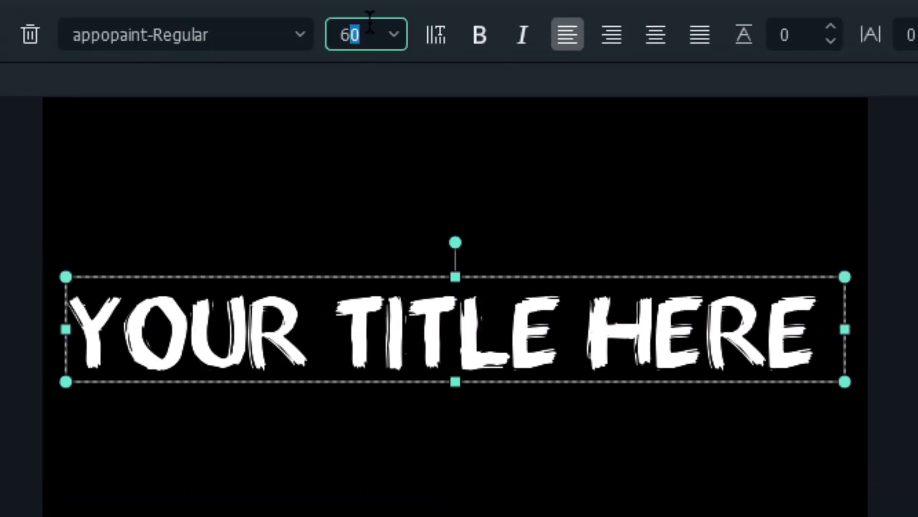
key(Return)
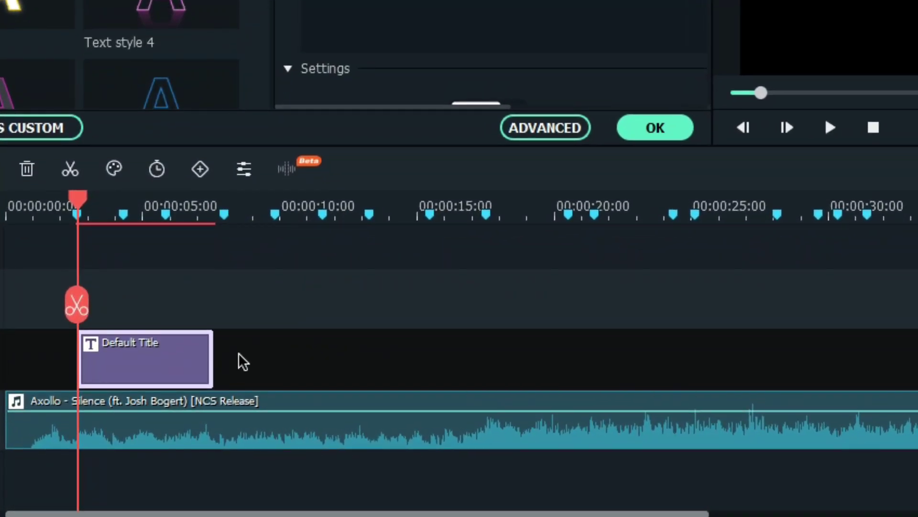
- Stretch the Default Title clip across the marked lyric sections to about 34 seconds
mouse_move(213, 363)
mouse_down()
mouse_move(866, 370)
mouse_move(808, 376)
mouse_up()
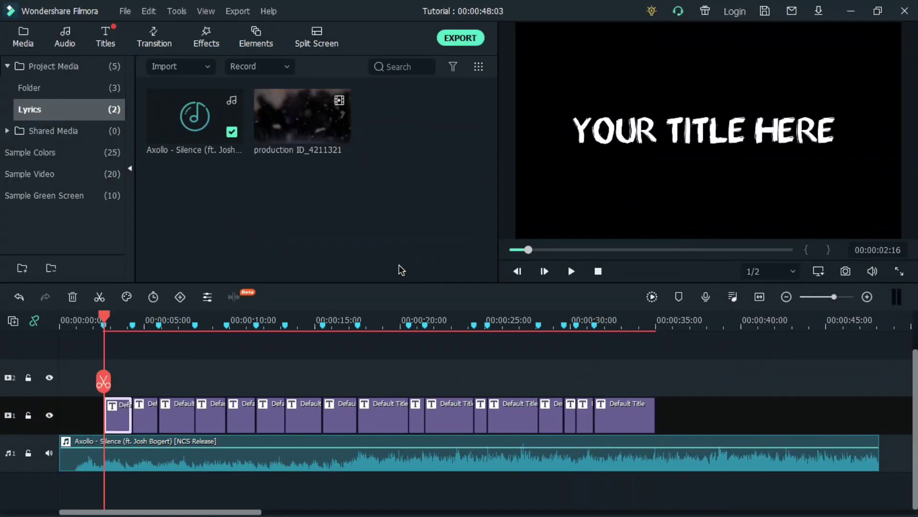
- Replace the first title's placeholder text with 'Midnight' and reopen its advanced editing
double_click(119, 415)
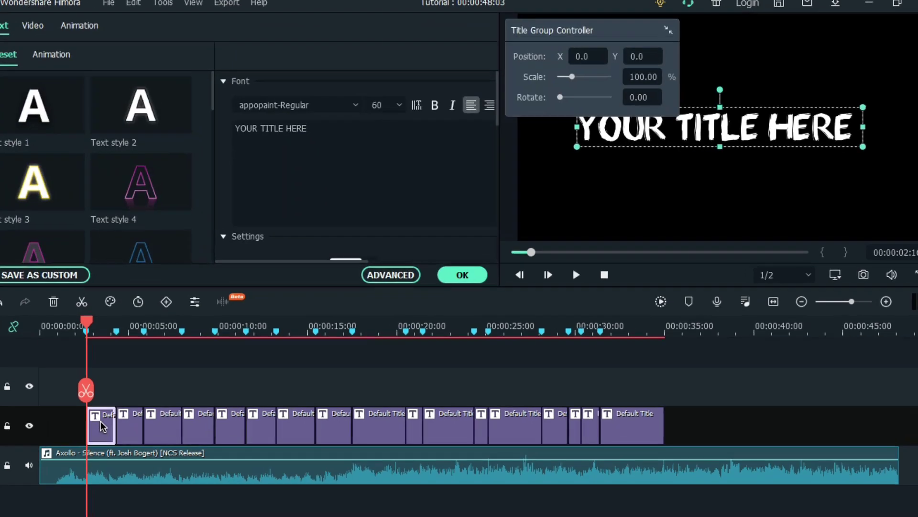
key(ctrl+a)
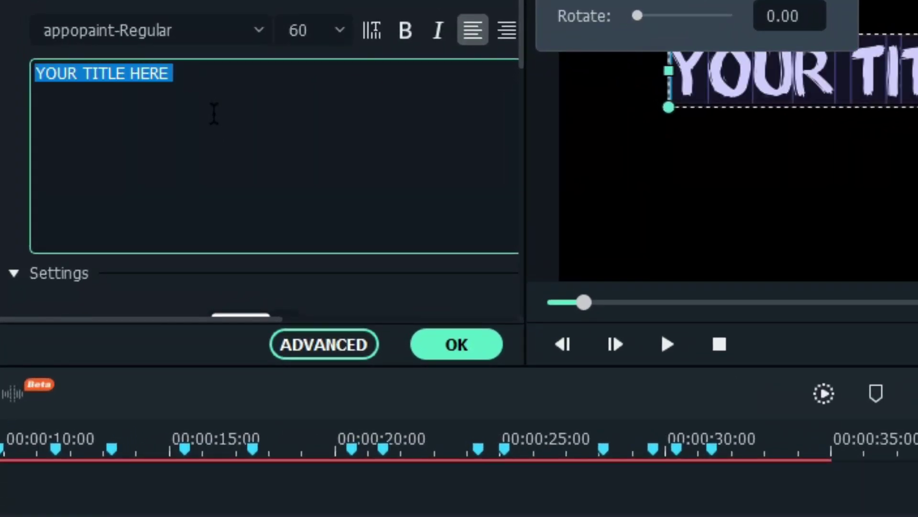
text(Midnight)
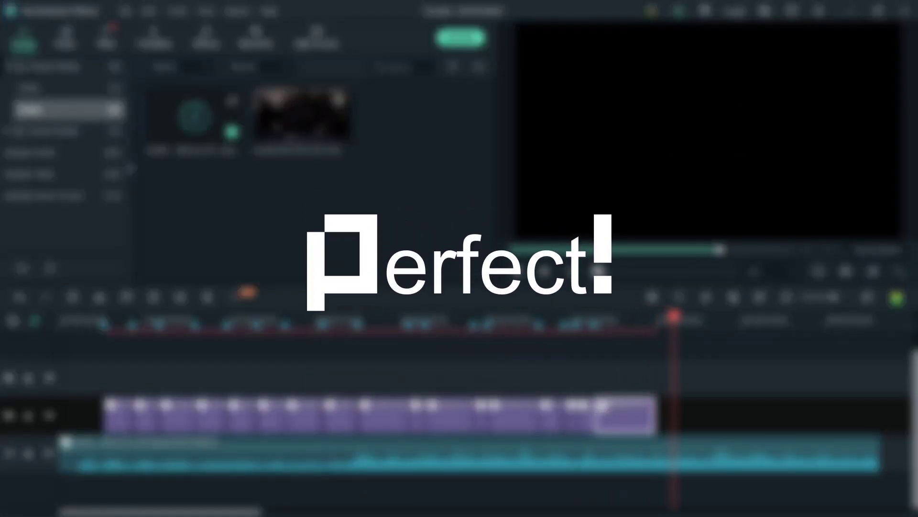
double_click(123, 416)
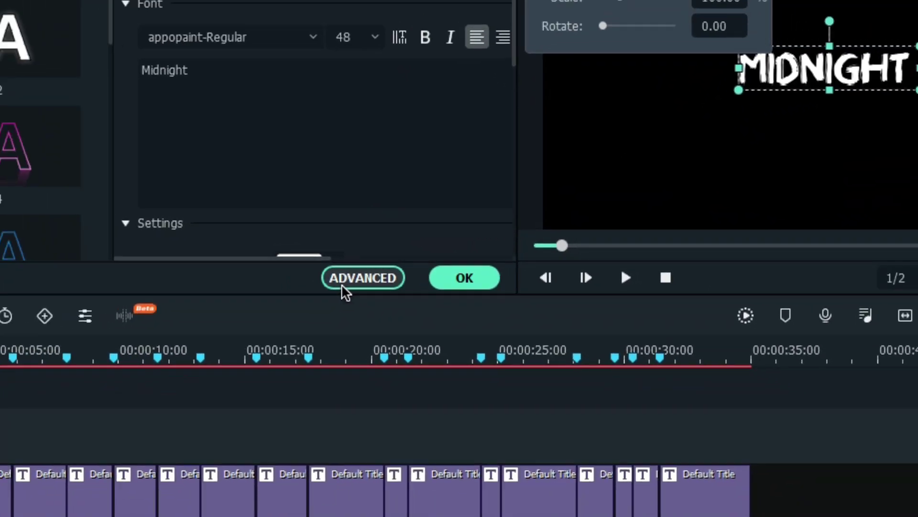
click(354, 280)
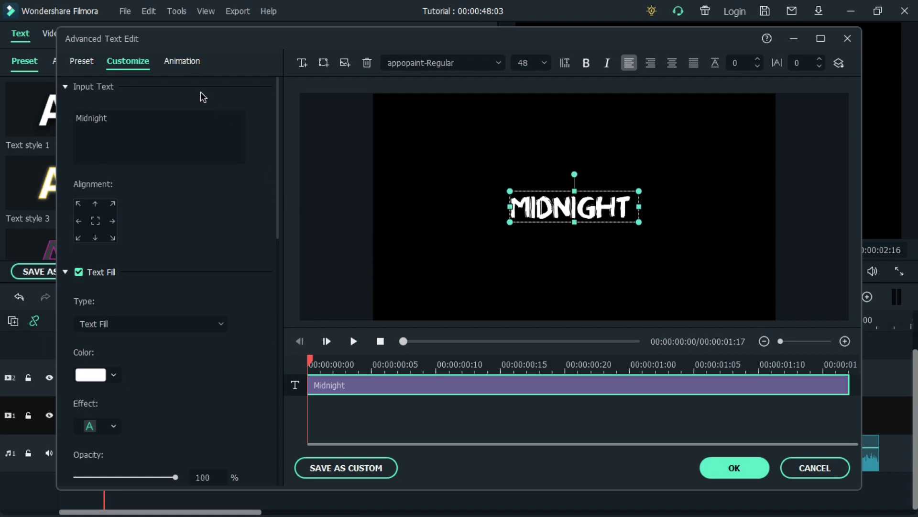
- Apply the Flip Down1 animation preset to the MIDNIGHT title
click(183, 62)
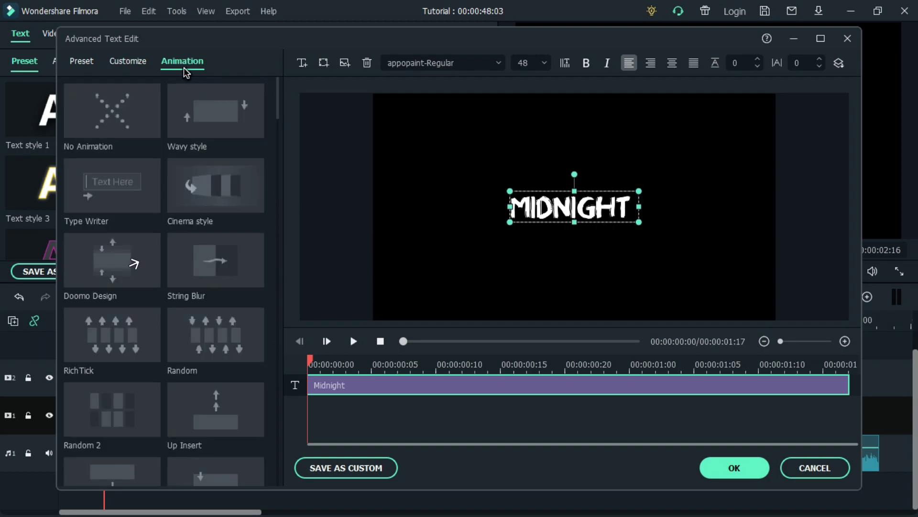
scroll(191, 263, down, 5)
scroll(191, 267, down, 5)
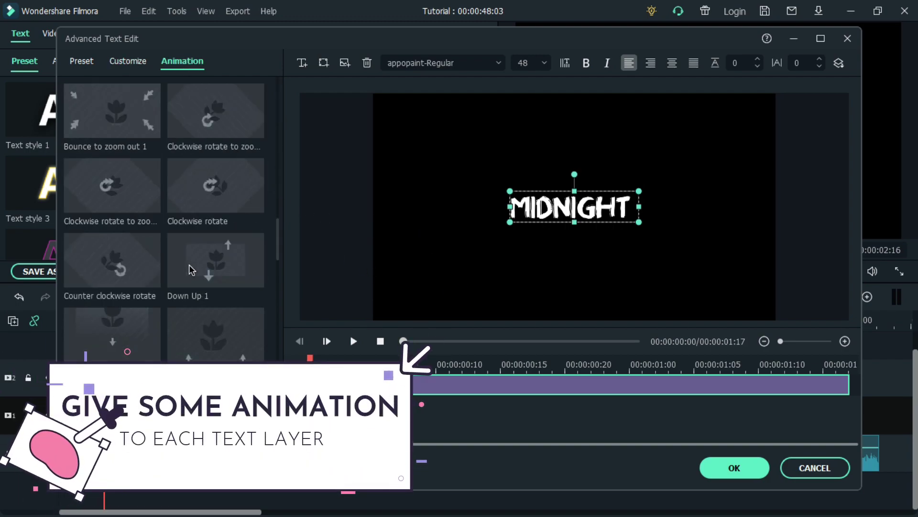
scroll(146, 254, down, 5)
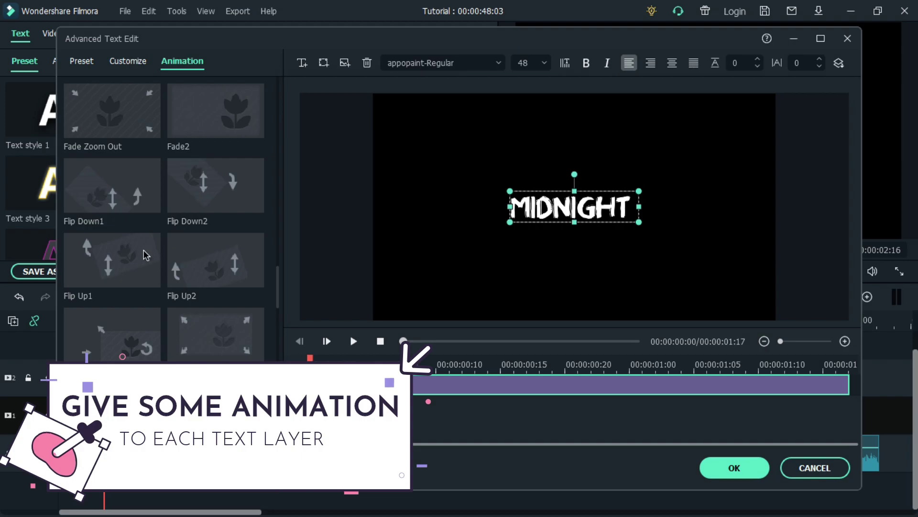
click(114, 210)
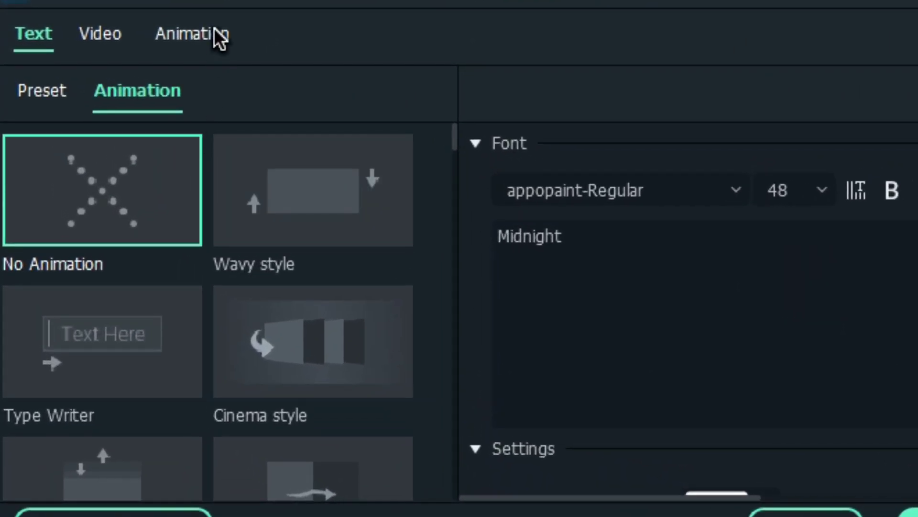
- Pick animation presets for the remaining lyric titles, then stop the preview playback
click(217, 38)
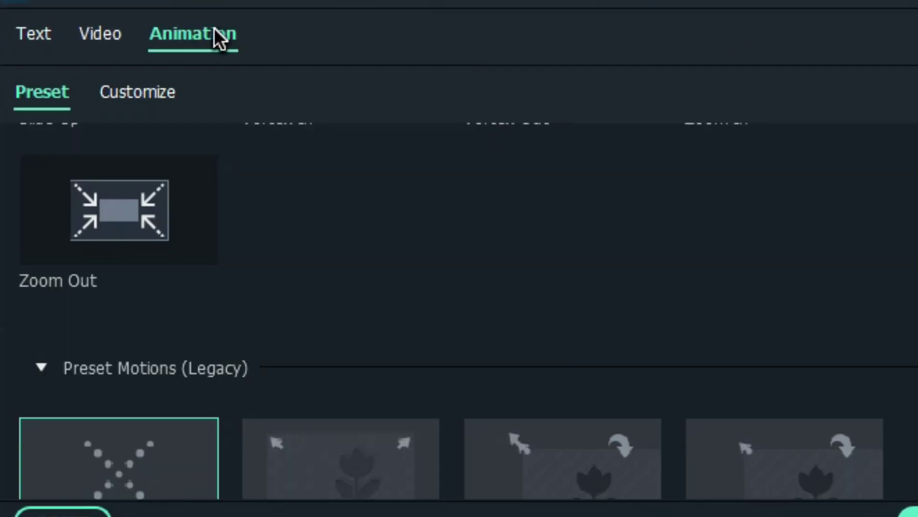
scroll(234, 209, down, 5)
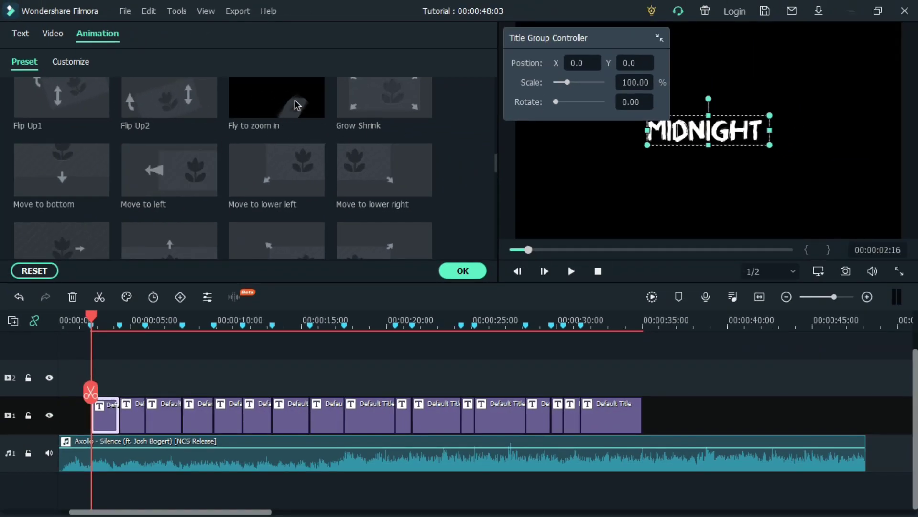
scroll(326, 173, down, 3)
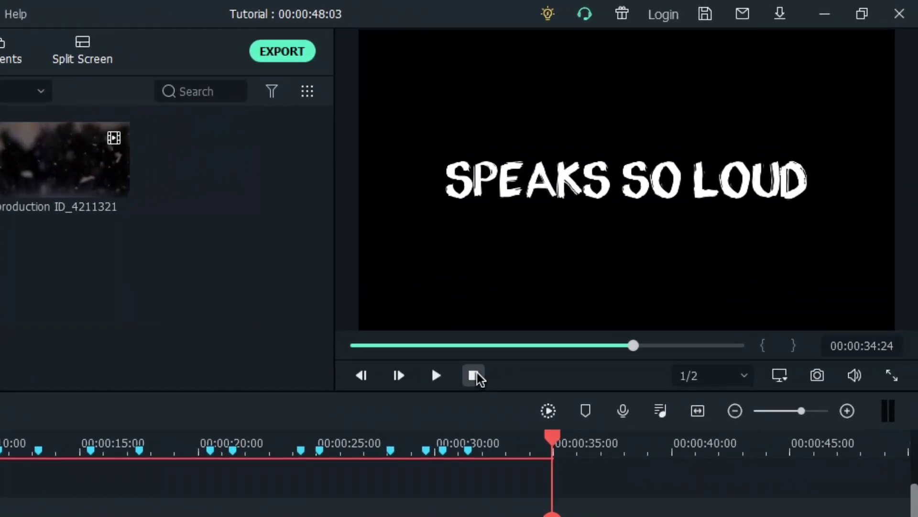
click(475, 376)
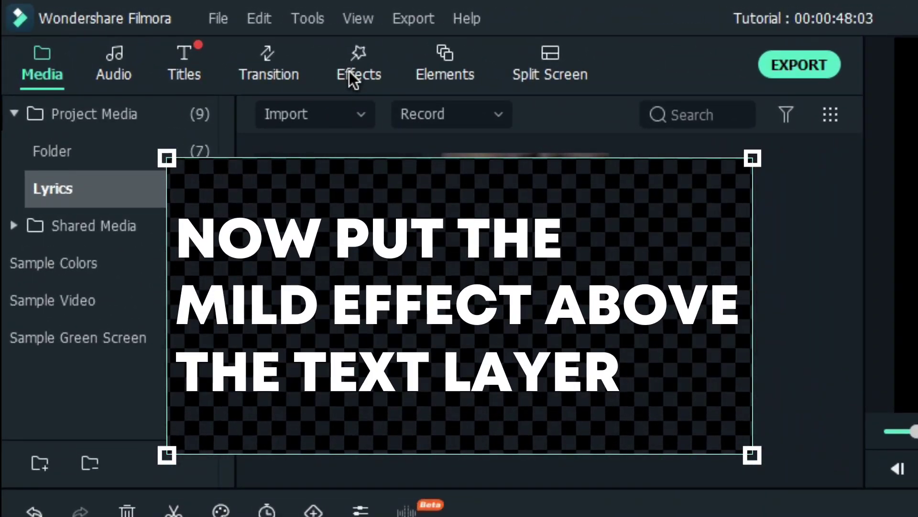
- Add the Included Mild effect on track 2 and extend it to about 35 seconds
click(355, 75)
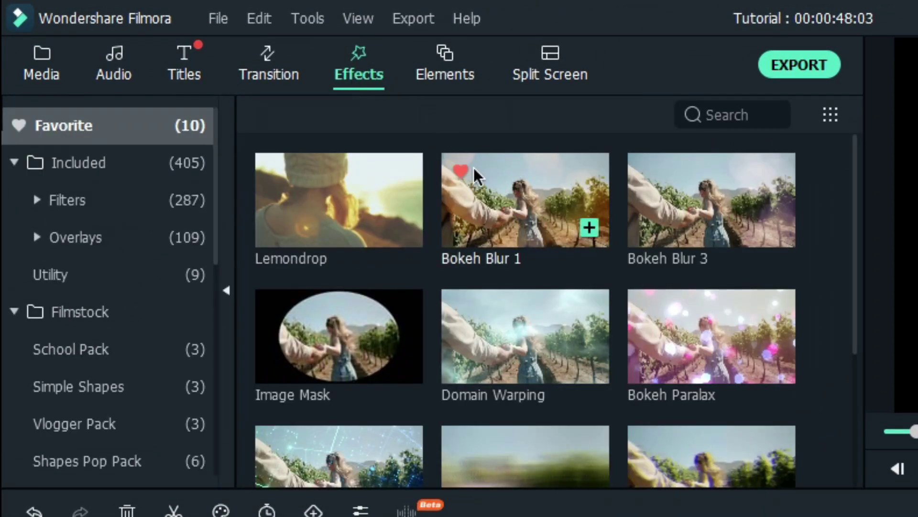
click(71, 165)
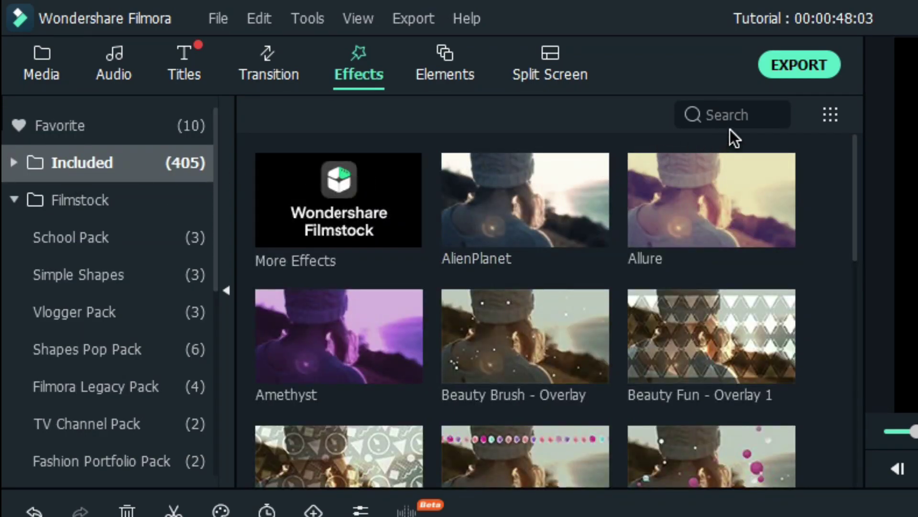
text(mild)
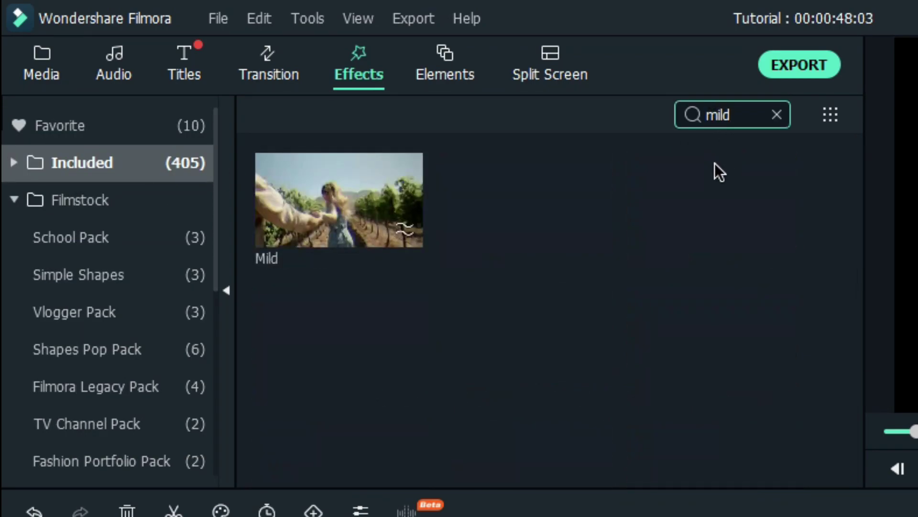
drag(335, 210, 162, 294)
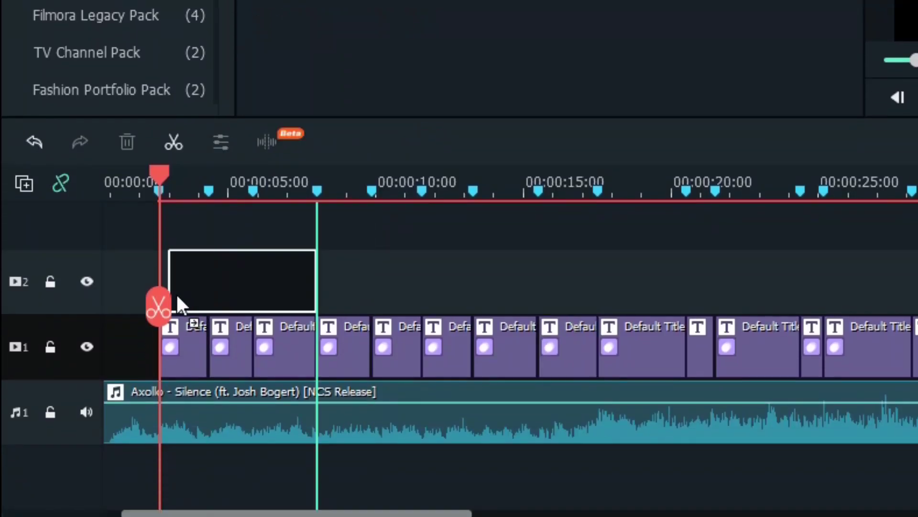
drag(290, 287, 853, 303)
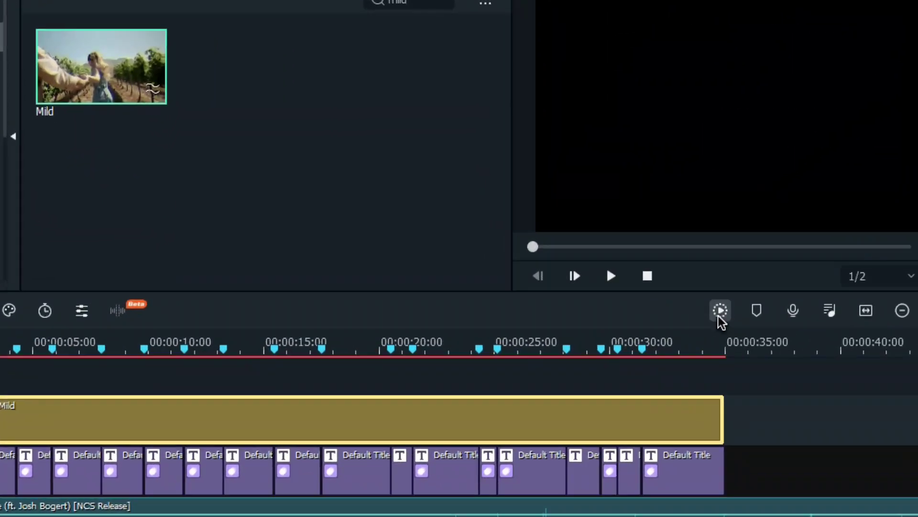
click(803, 327)
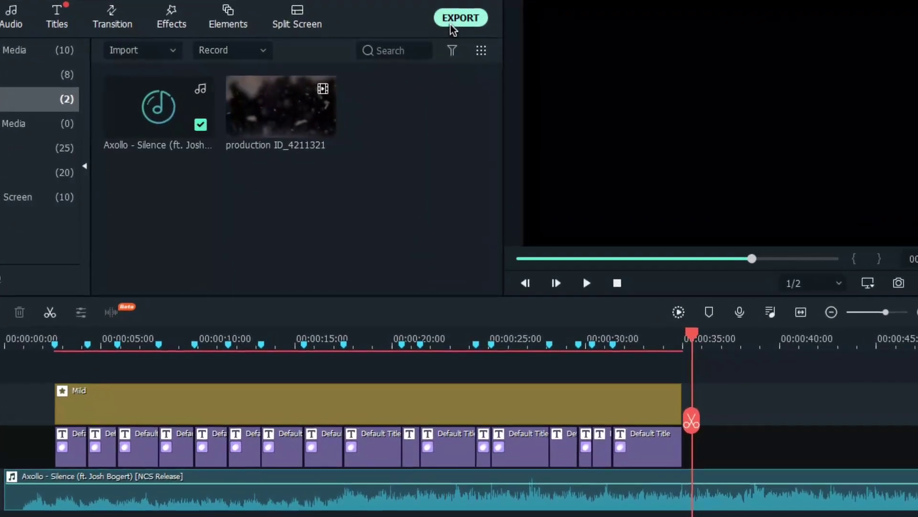
- Export the project as an MP4 file named Lyrics
click(450, 11)
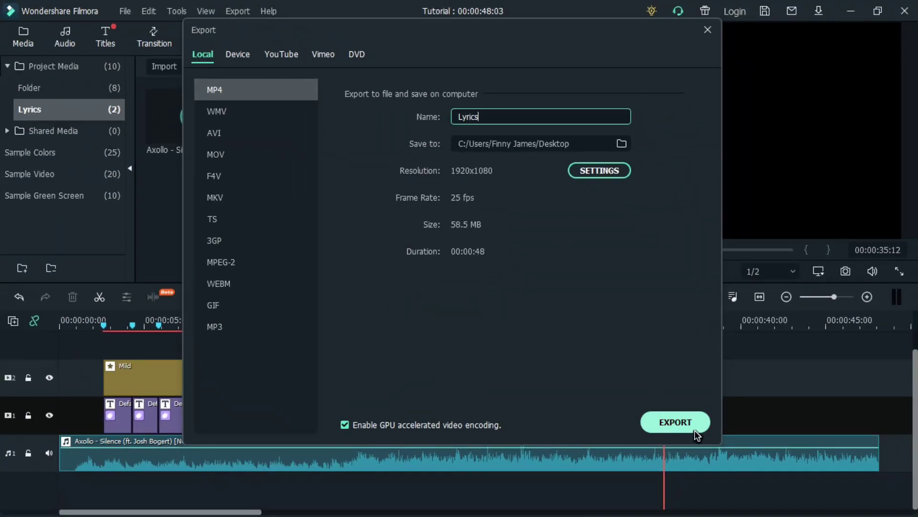
click(695, 430)
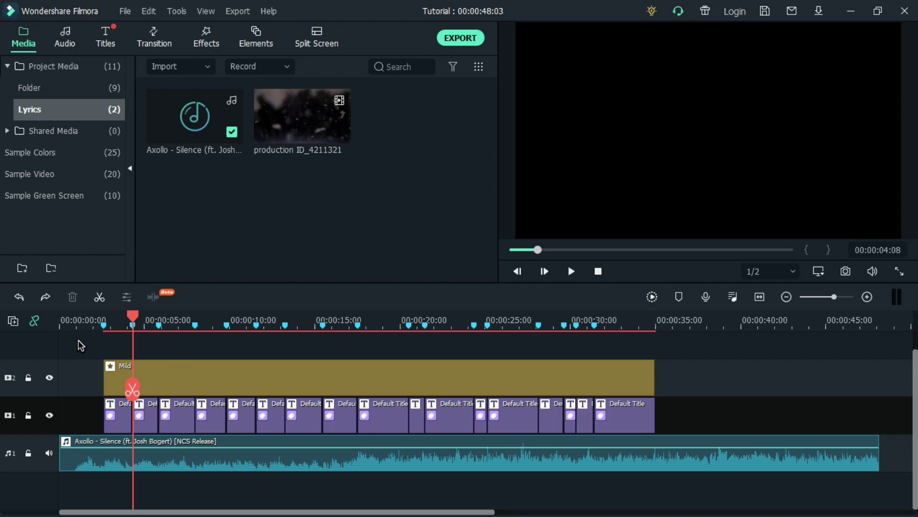
- Clear all clips from the timeline and import Lyrics.mp4 into the media library
drag(80, 345, 823, 479)
key(Delete)
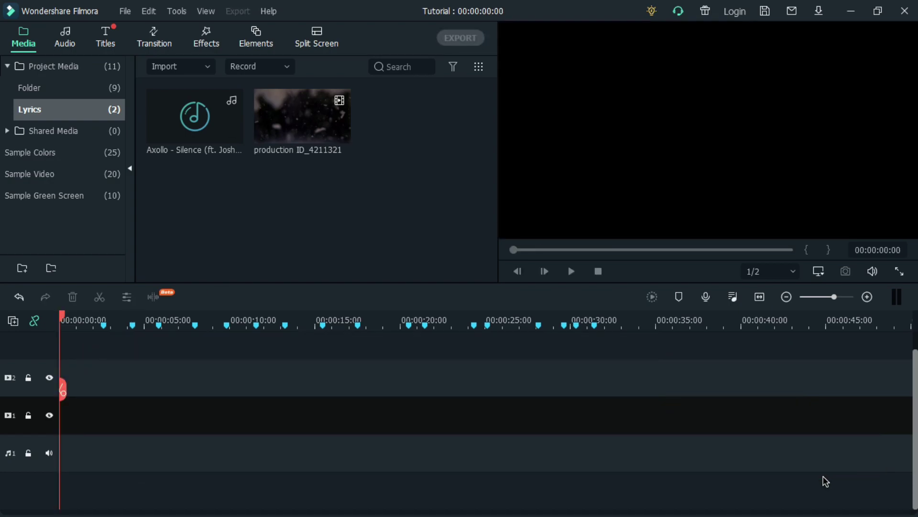
click(190, 69)
click(204, 87)
double_click(374, 122)
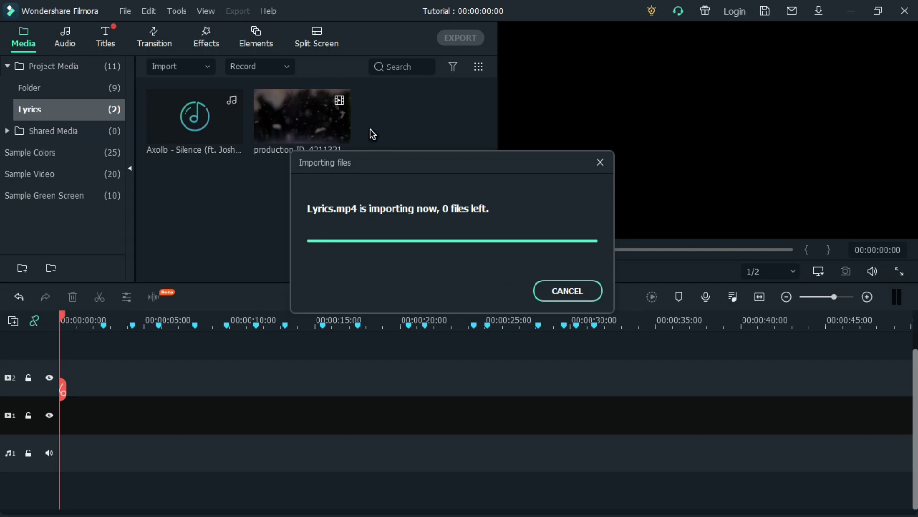
- Place Lyrics.mp4 on track 2 with its audio detached, and the production ID_4211321 clip on track 1
drag(308, 225, 63, 397)
right_click(244, 368)
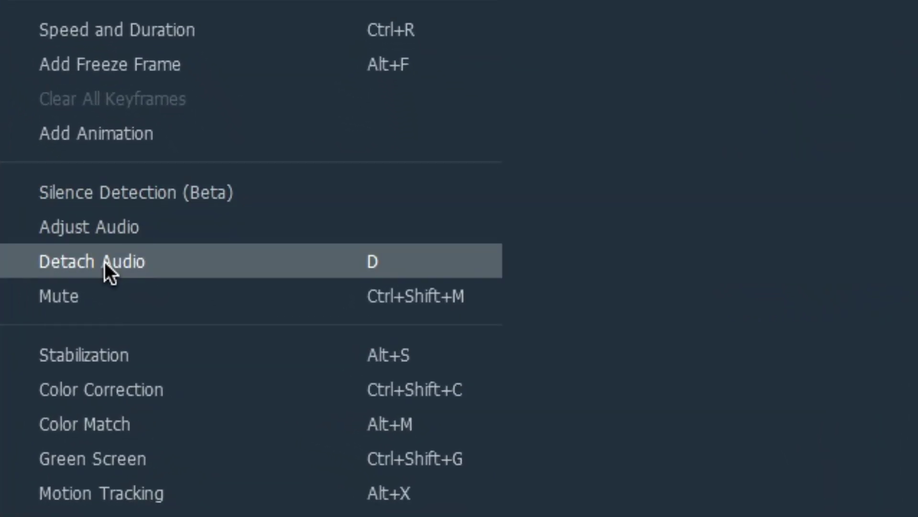
click(104, 262)
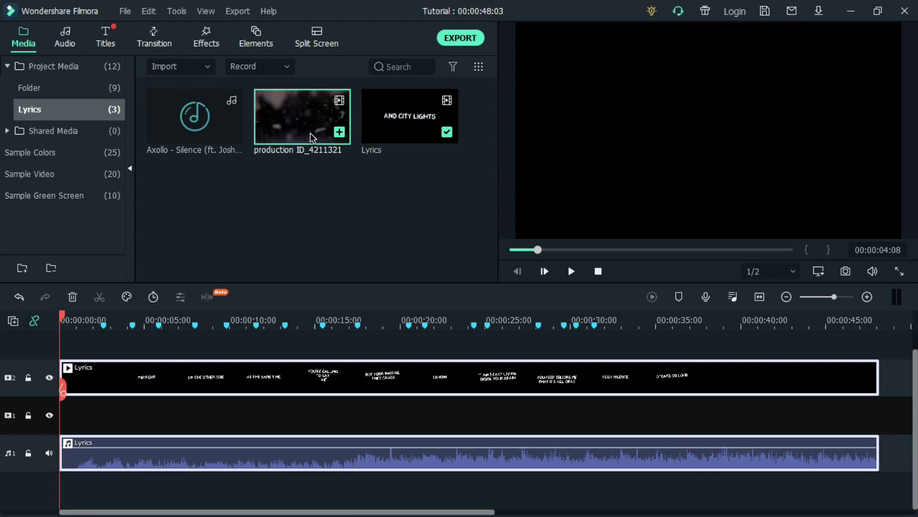
drag(305, 198, 135, 416)
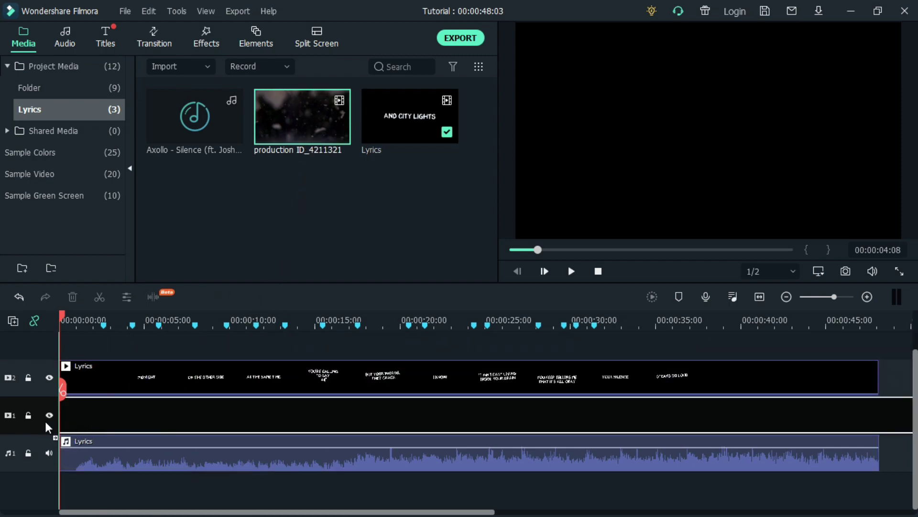
drag(47, 425, 464, 387)
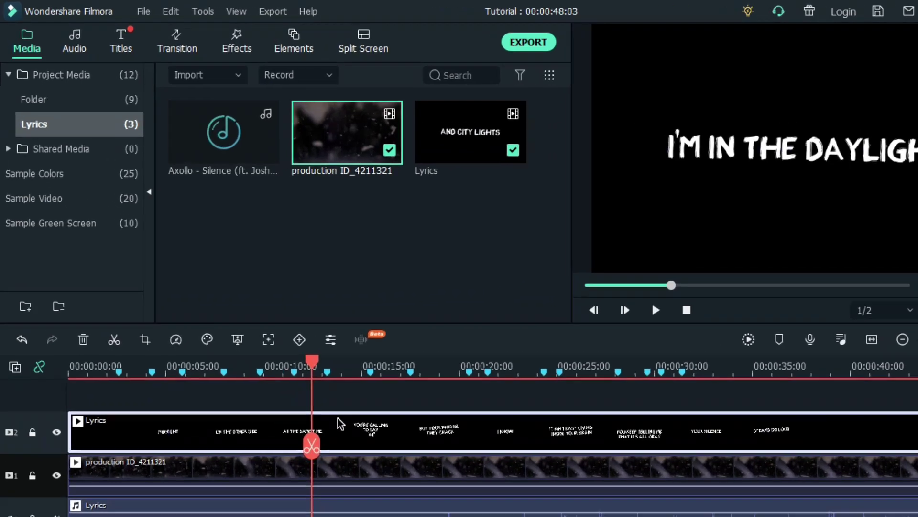
- Set the Lyrics clip's Compositing blend mode to Screen at 100% opacity
double_click(296, 370)
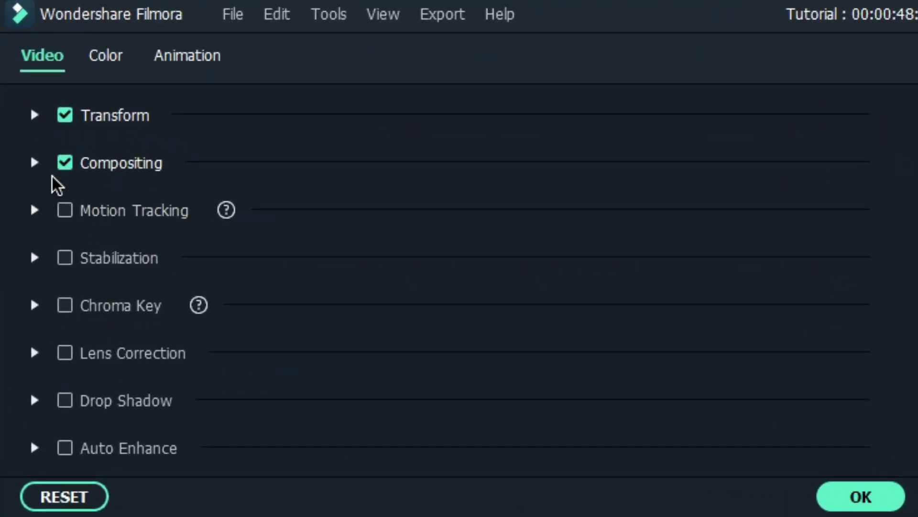
click(35, 163)
scroll(314, 243, down, 3)
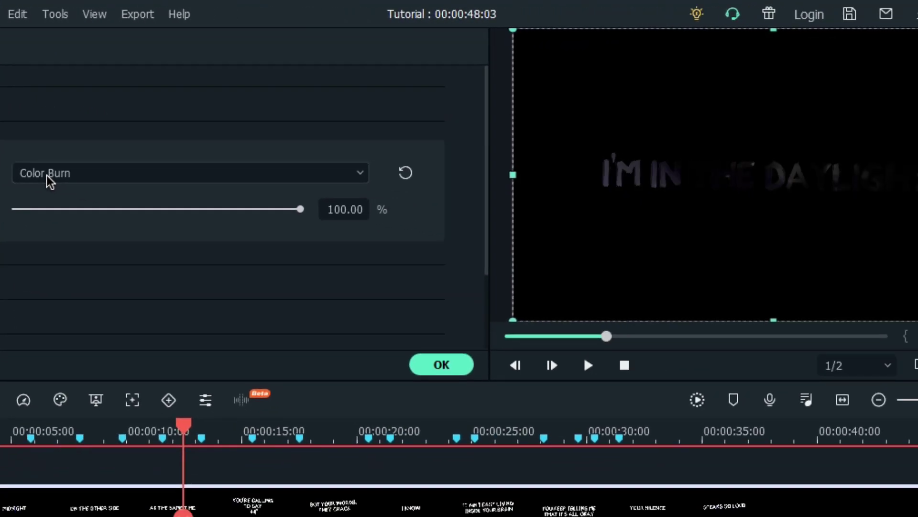
scroll(72, 181, down, 2)
click(115, 182)
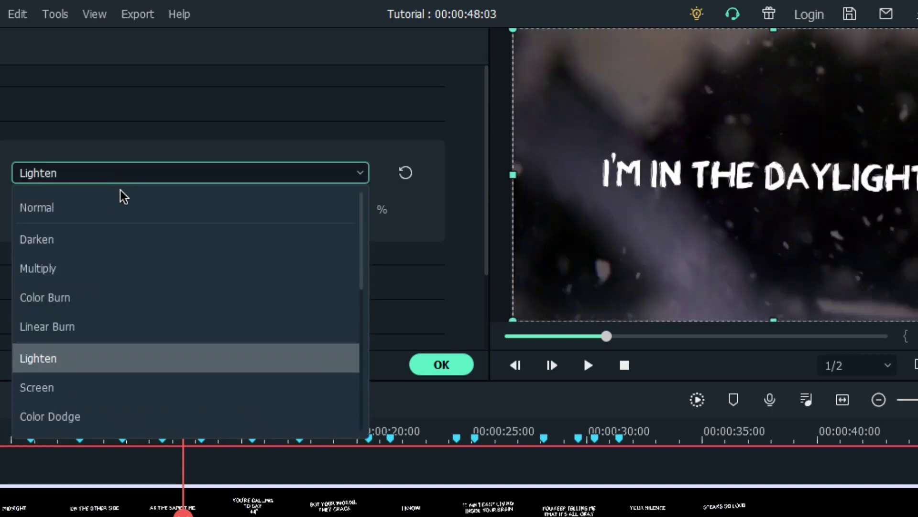
click(86, 390)
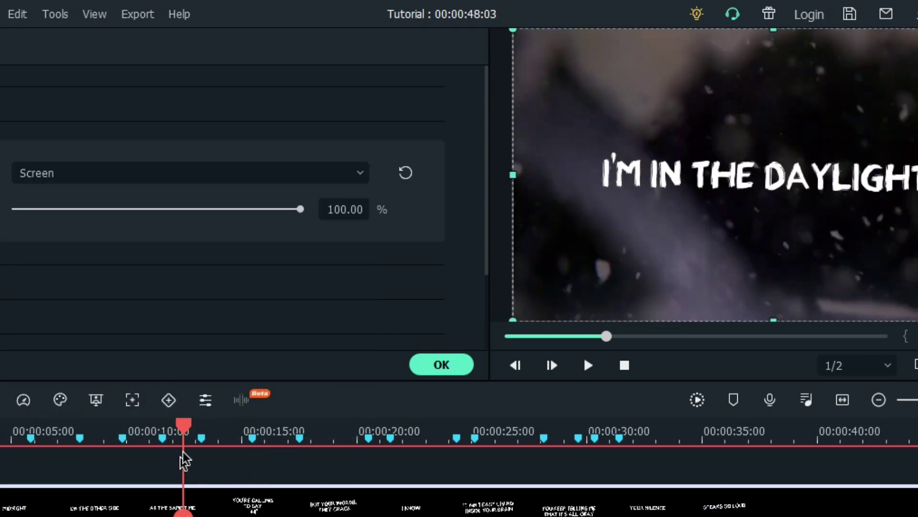